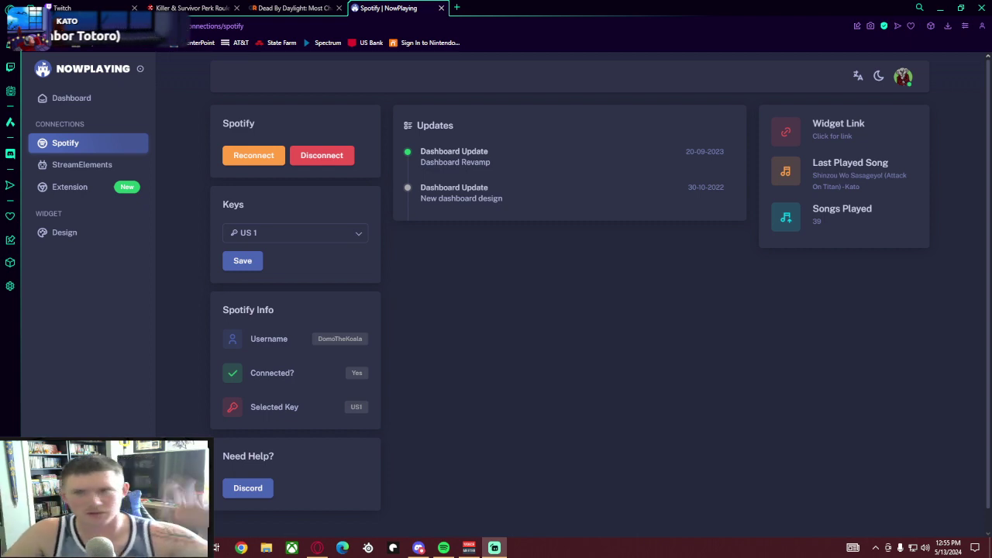
- From the NowPlaying Dashboard, load nowplaying.site in a new tab
{"action": "left_click", "coordinate": [88, 101]}
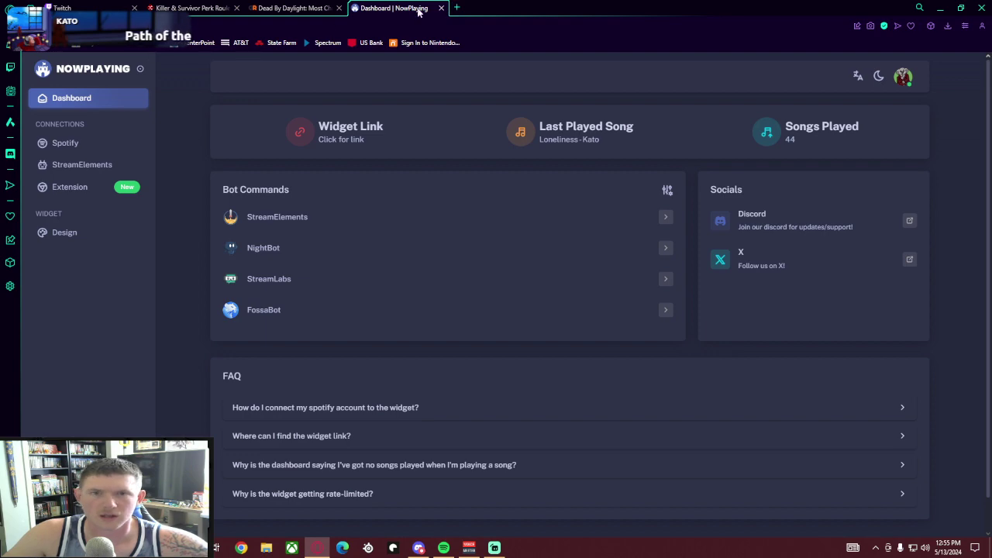
{"action": "left_click", "coordinate": [456, 8]}
{"action": "type", "text": "now"}
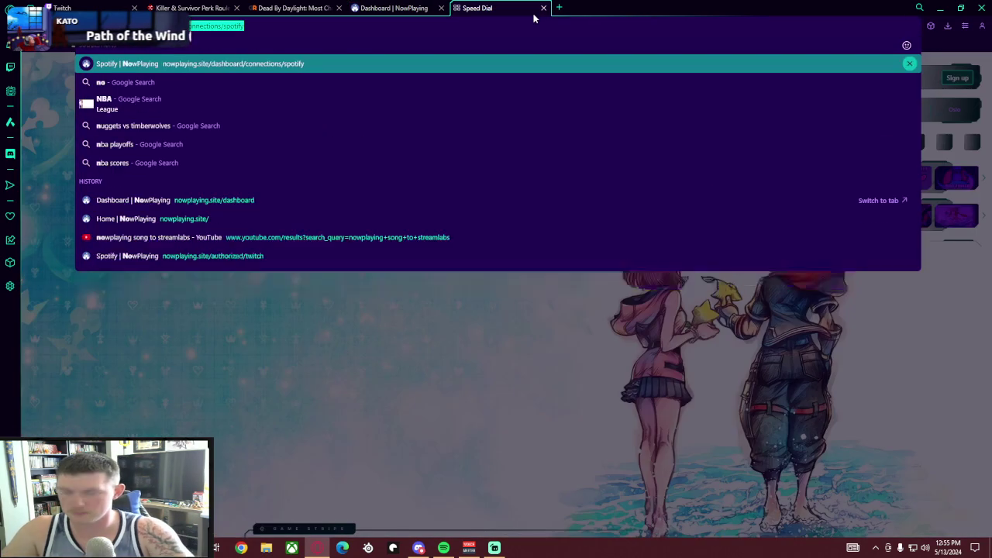
{"action": "type", "text": "playing.site/d"}
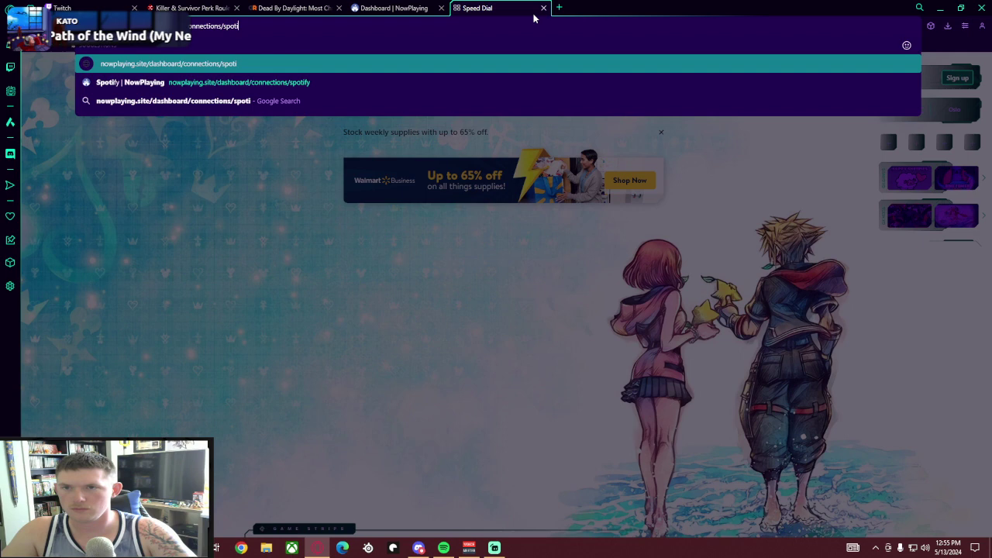
{"action": "key", "text": "BackSpace"}
{"action": "key", "text": "BackSpace"}
{"action": "key", "text": "Return"}
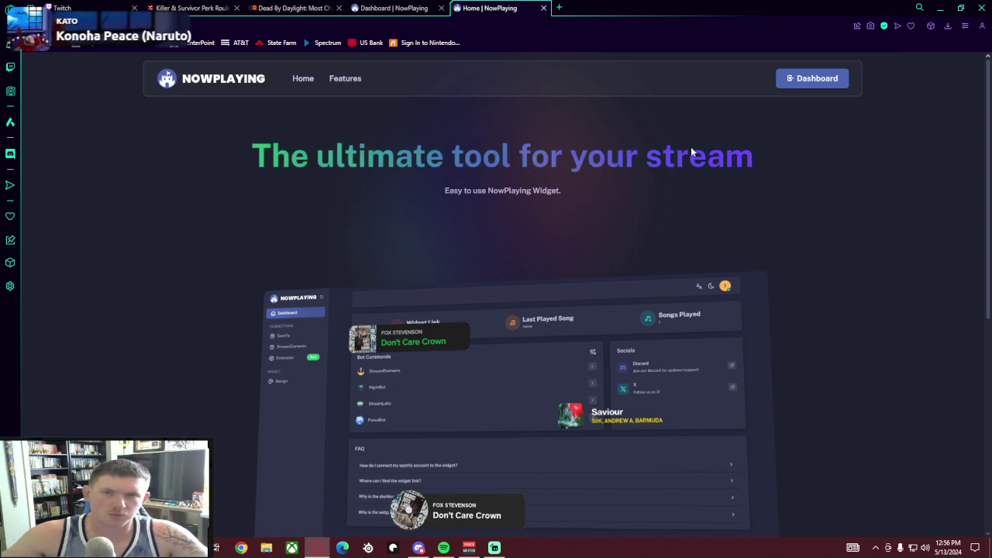
- Close the home page tab and keep the Spotify key set to US 1
{"action": "left_click", "coordinate": [544, 8]}
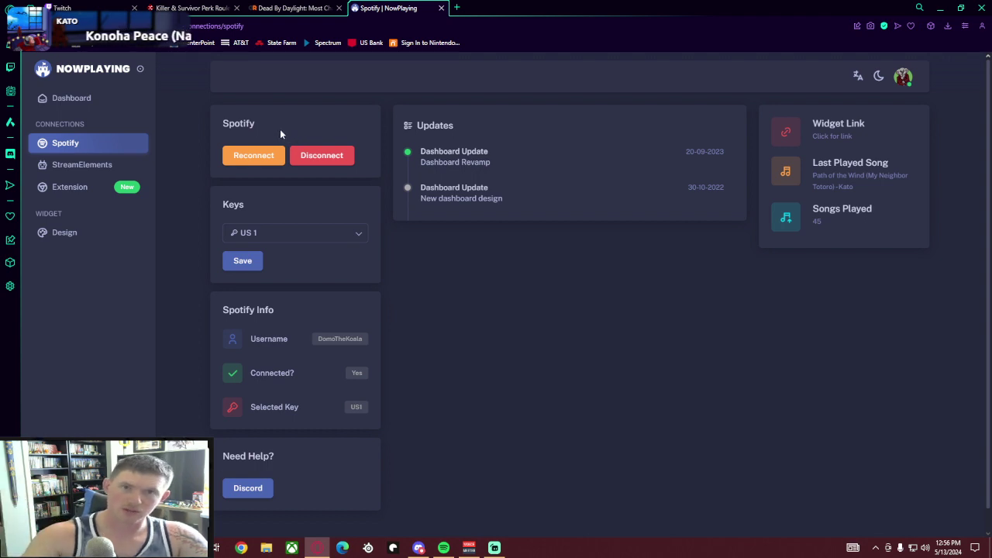
{"action": "left_click", "coordinate": [264, 233]}
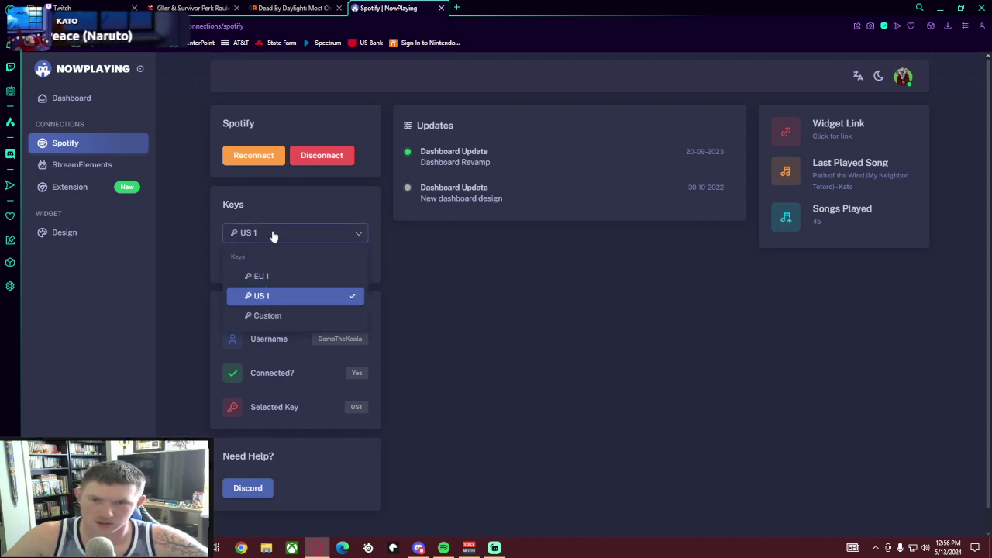
{"action": "left_click", "coordinate": [272, 233]}
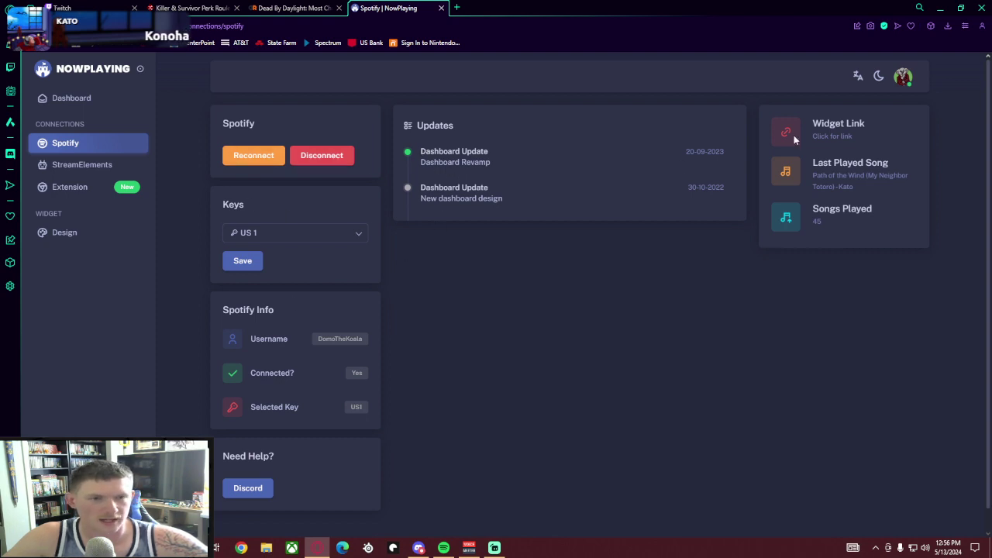
- Copy the widget's browser source URL from the Widget Link dialog, then return to Streamlabs
{"action": "left_click", "coordinate": [828, 125]}
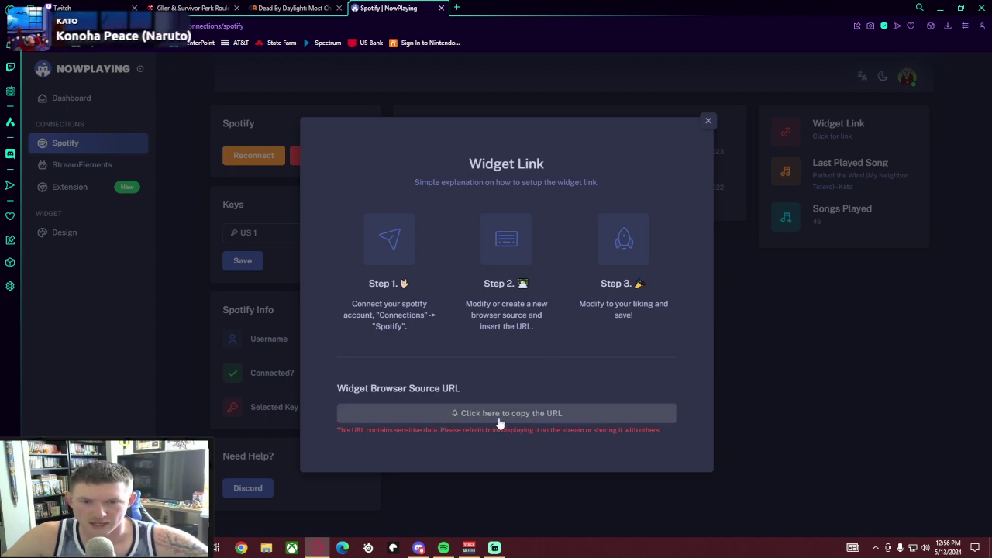
{"action": "left_click", "coordinate": [500, 421]}
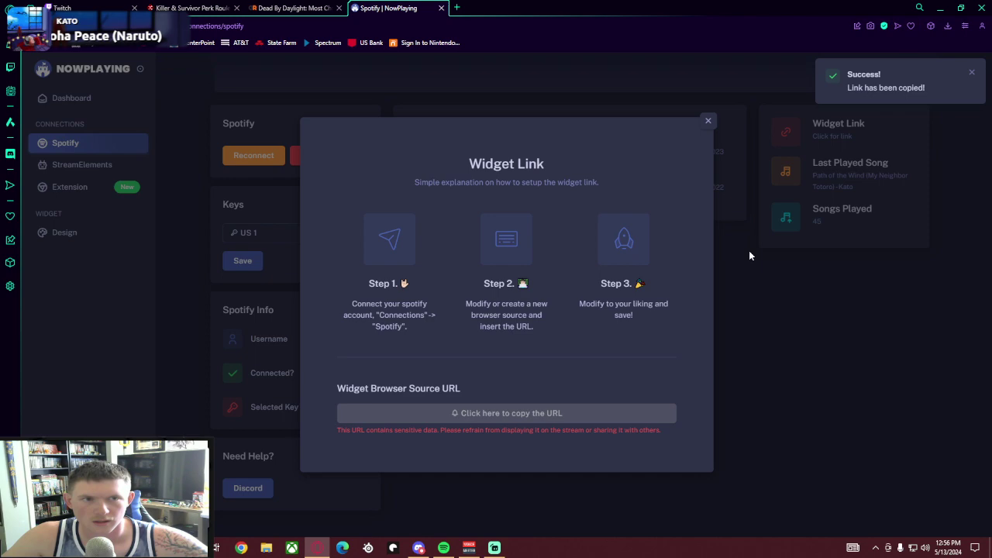
{"action": "left_click", "coordinate": [708, 120]}
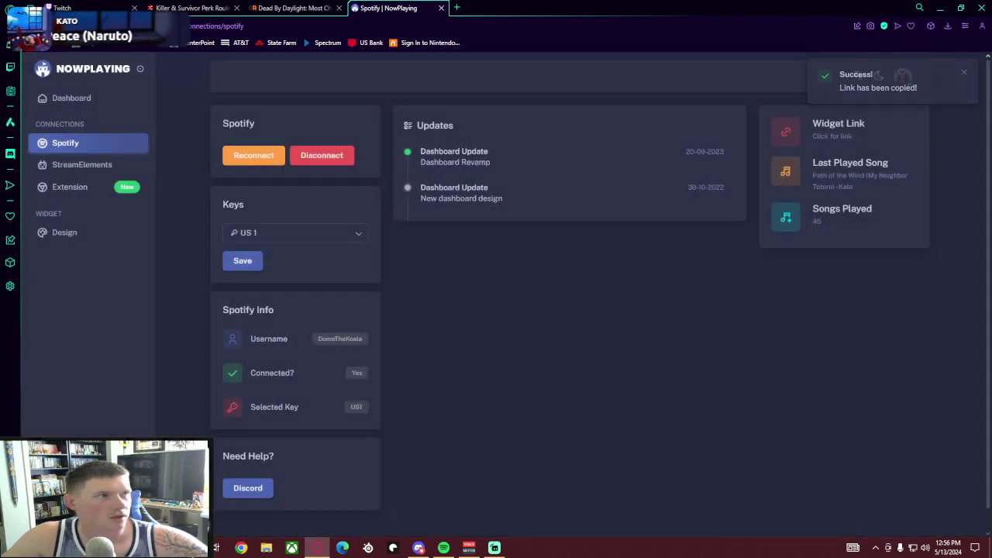
{"action": "key", "text": "alt+Tab"}
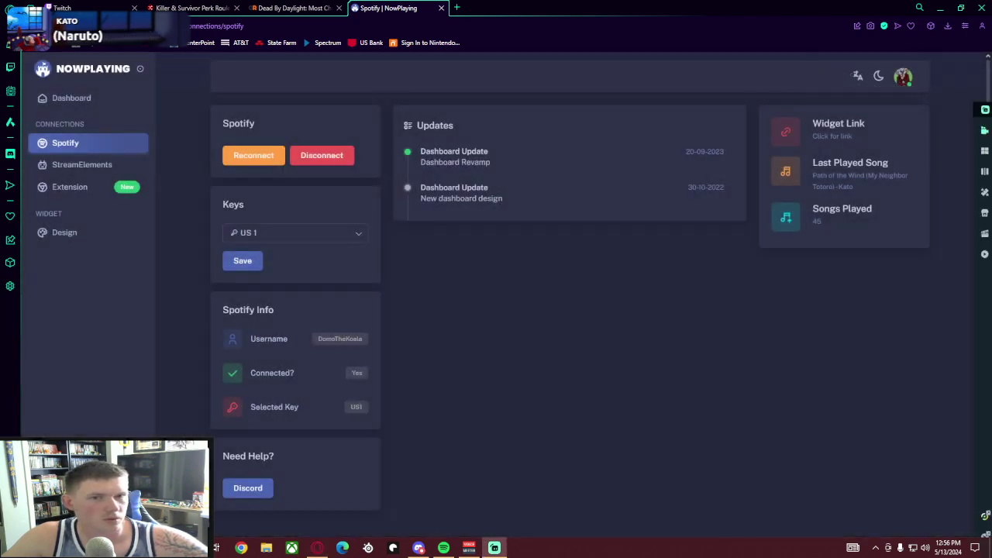
- Enlarge Streamlabs and delete the old Browser Source from the Live Scene's sources
{"action": "left_click_drag", "start_coordinate": [991, 147], "coordinate": [465, 9]}
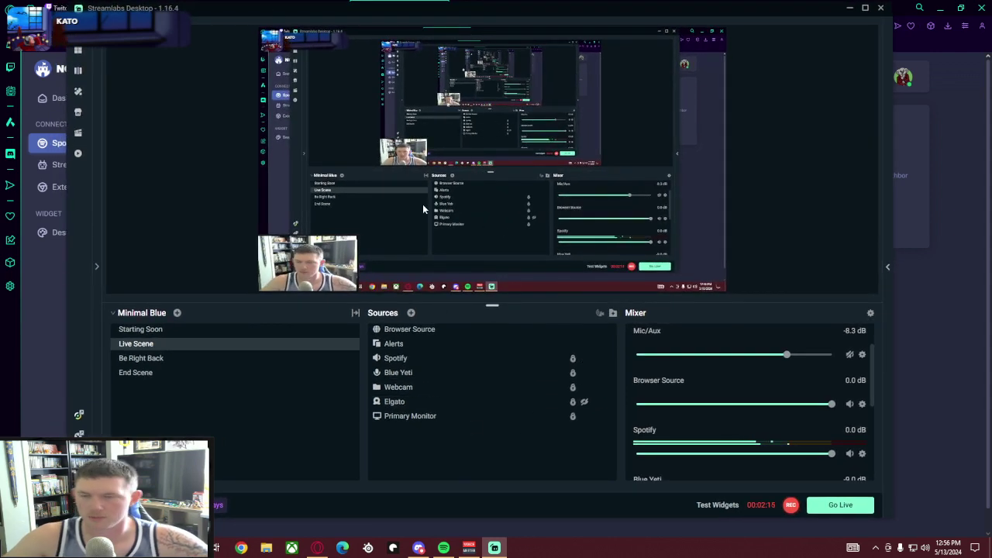
{"action": "left_click", "coordinate": [467, 342]}
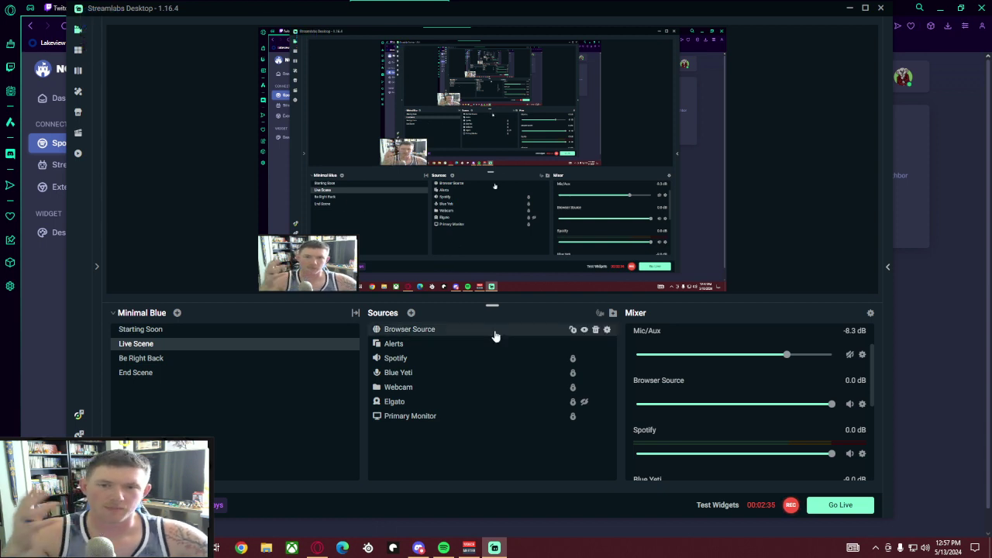
{"action": "left_click", "coordinate": [595, 331]}
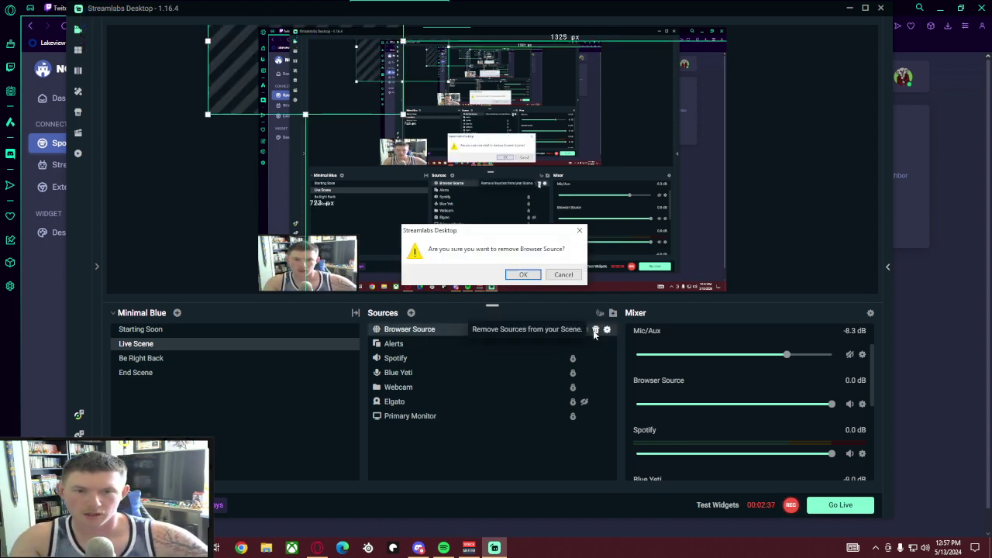
{"action": "left_click", "coordinate": [521, 275]}
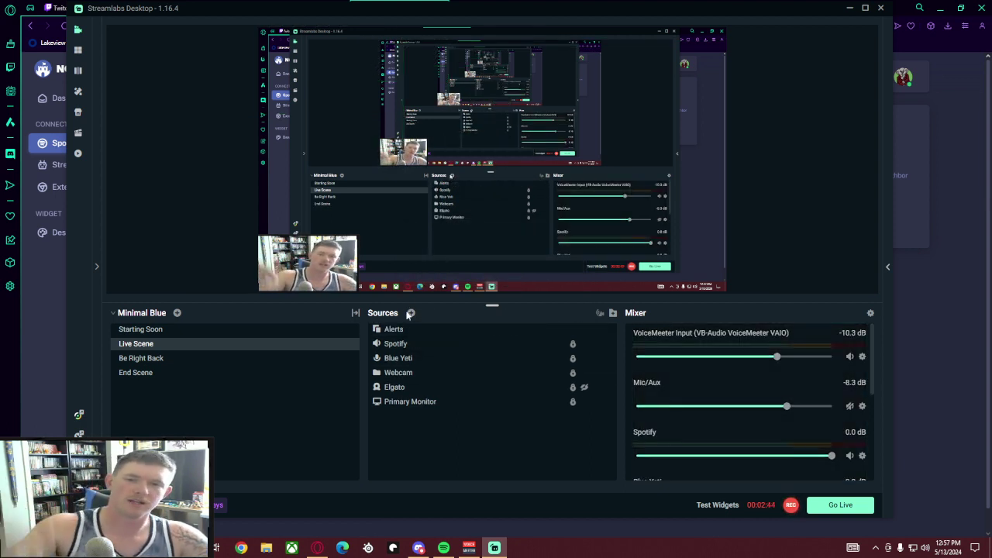
- Add a brand-new Browser Source named 'Song Title and Artist' to the Live Scene
{"action": "left_click", "coordinate": [411, 313]}
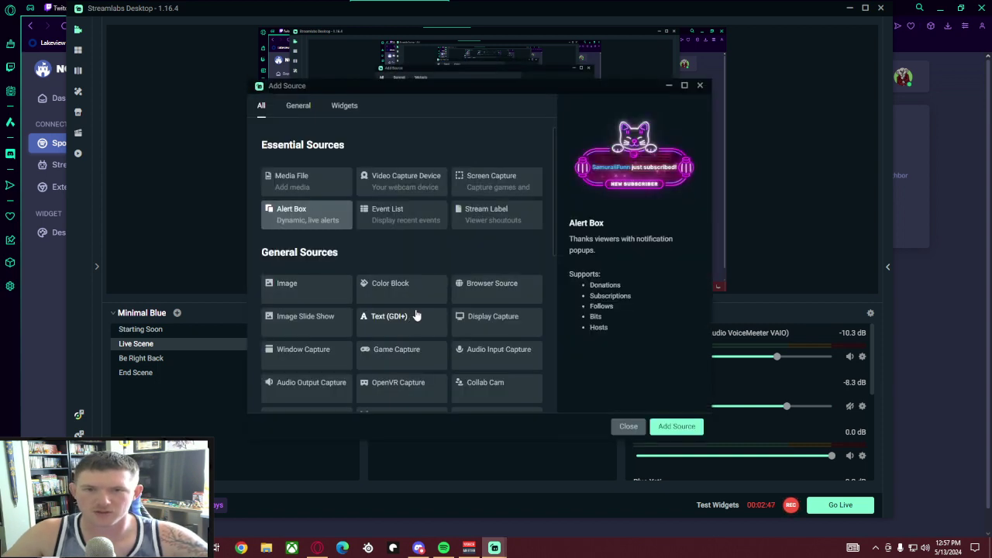
{"action": "left_click", "coordinate": [483, 300]}
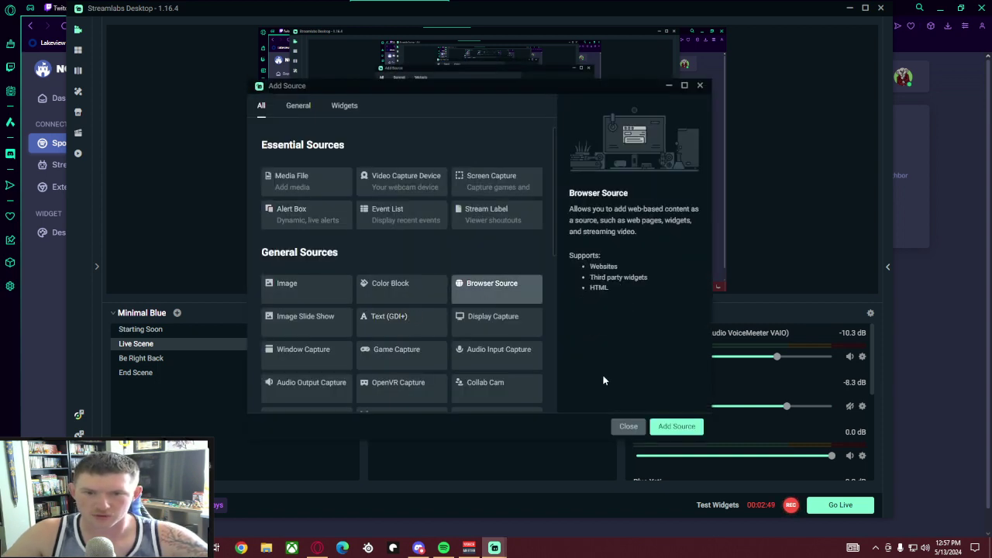
{"action": "left_click", "coordinate": [677, 426]}
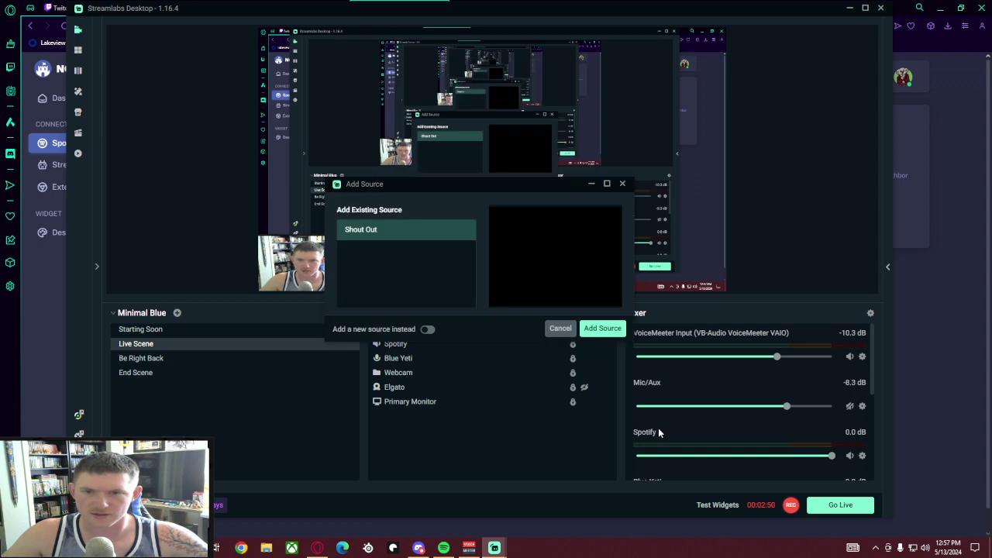
{"action": "left_click", "coordinate": [424, 332]}
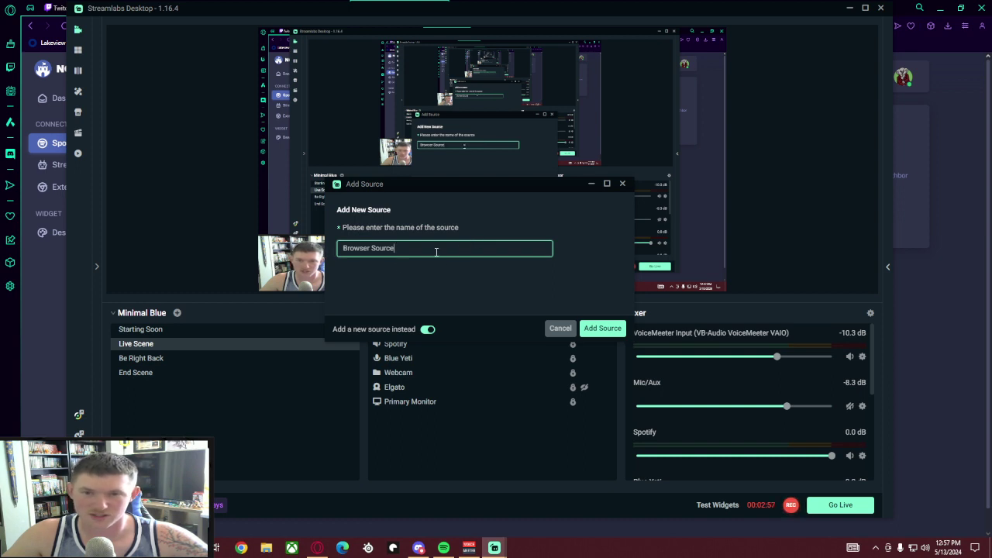
{"action": "key", "text": "ctrl+a"}
{"action": "type", "text": "Son"}
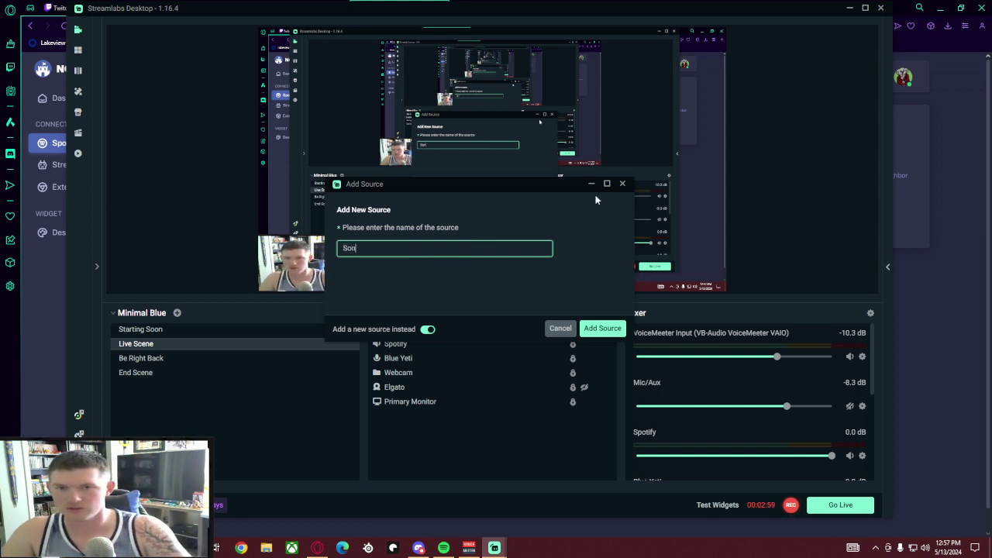
{"action": "type", "text": "g "}
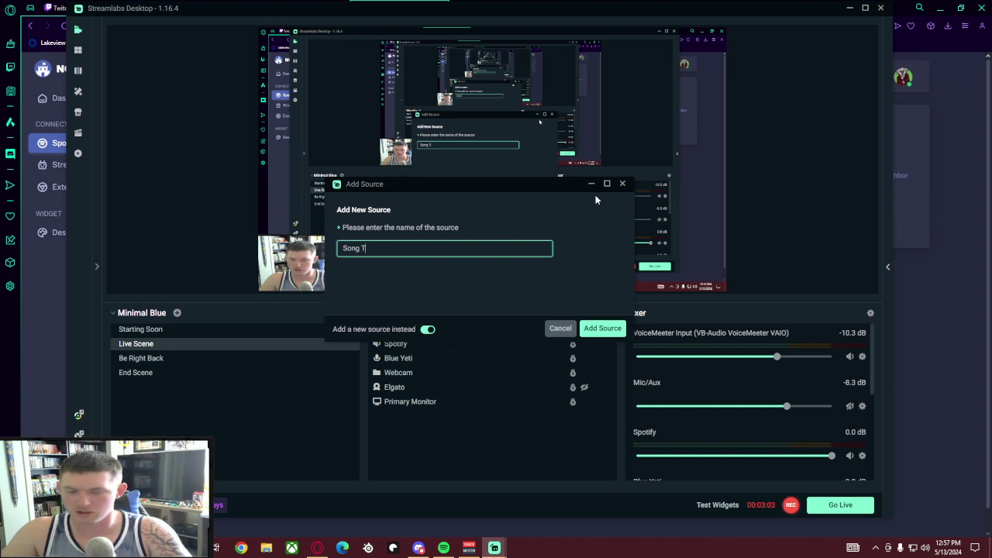
{"action": "type", "text": "Title"}
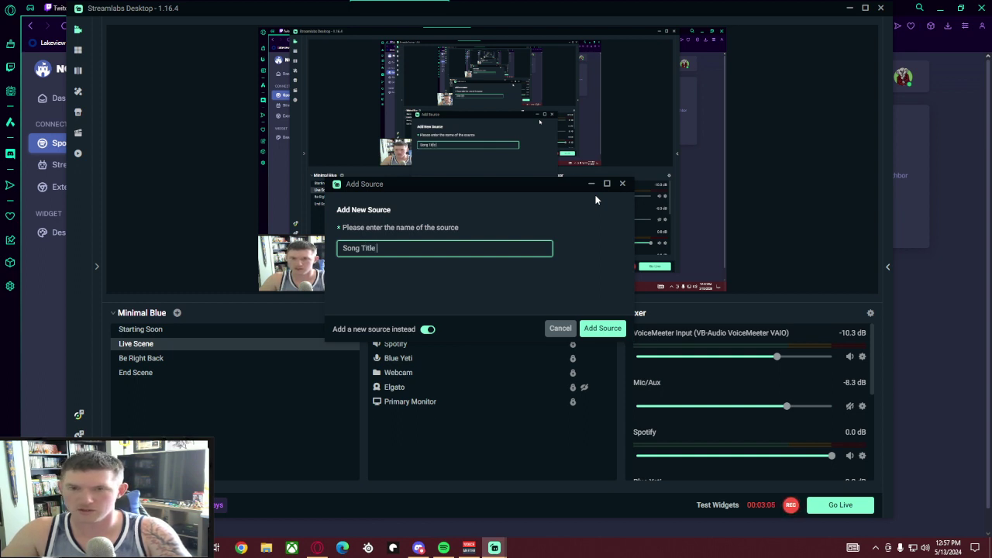
{"action": "type", "text": " and Artist"}
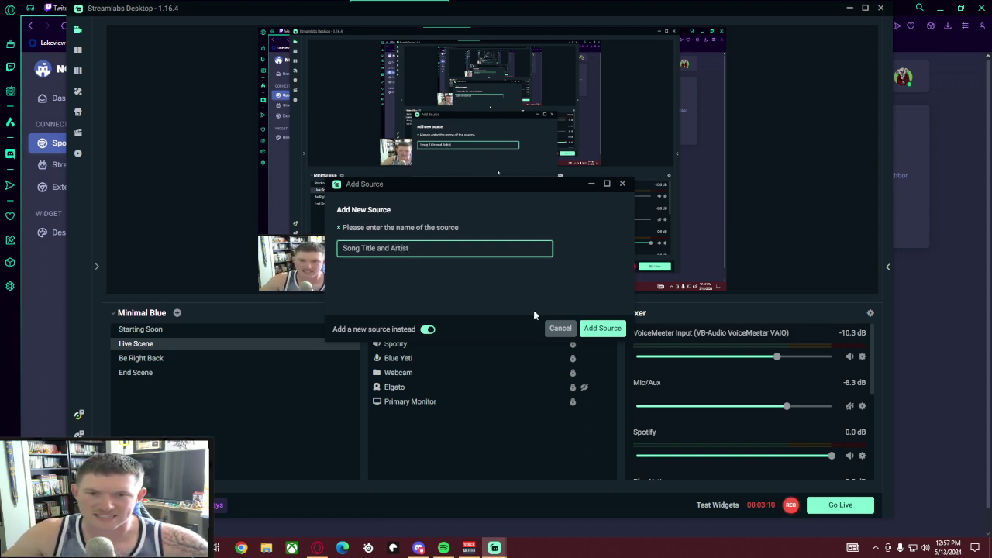
{"action": "left_click", "coordinate": [599, 328]}
- Replace Song Title and Artist's placeholder URL with the widget link and move the settings window aside
{"action": "left_click", "coordinate": [572, 212]}
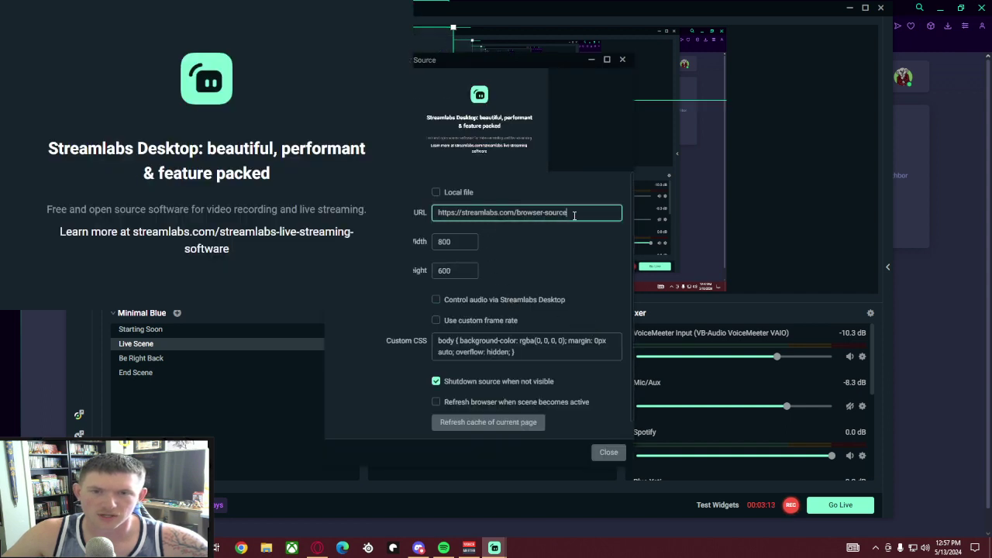
{"action": "key", "text": "ctrl+a"}
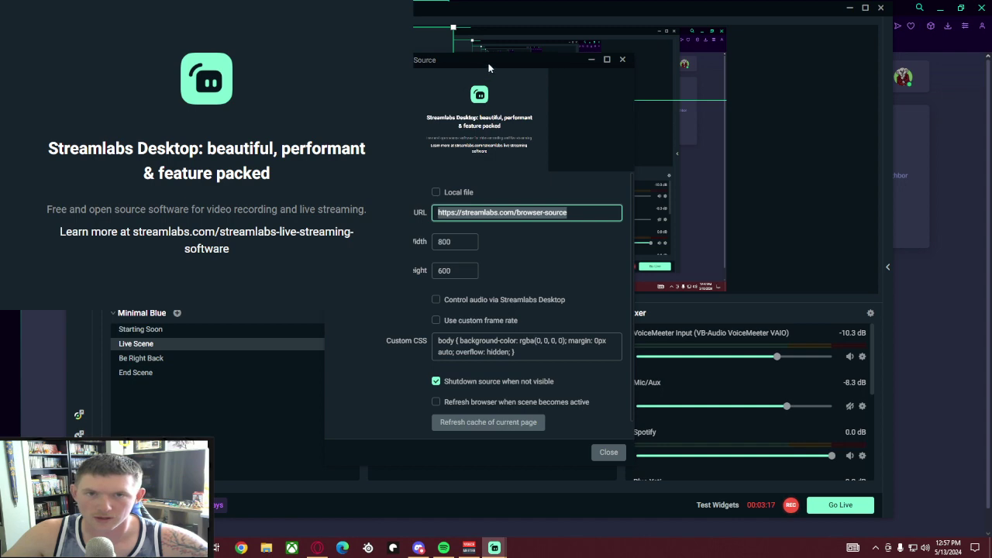
{"action": "left_click_drag", "start_coordinate": [489, 68], "coordinate": [989, 202]}
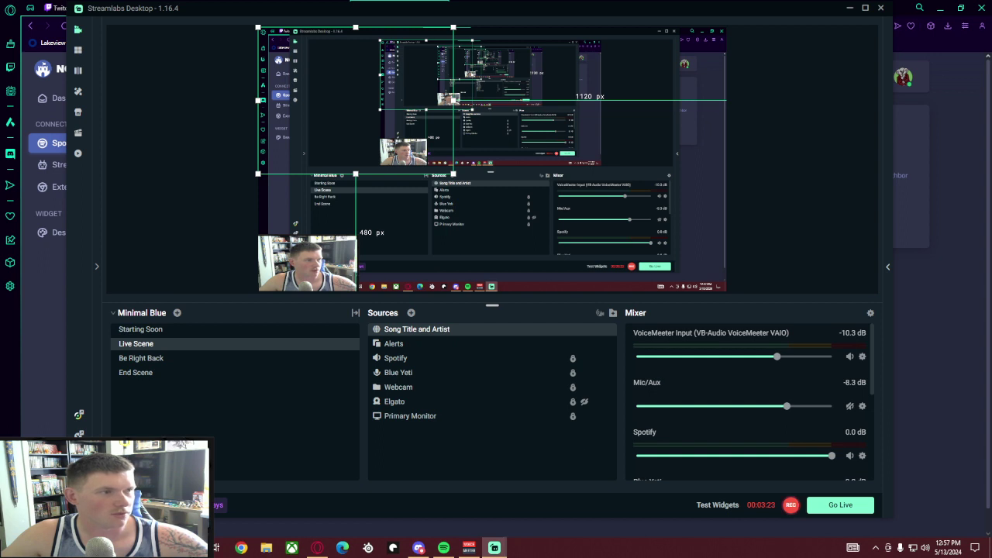
- Drag the Song Title and Artist widget to the preview's top-left corner and deselect it
{"action": "left_click", "coordinate": [516, 146]}
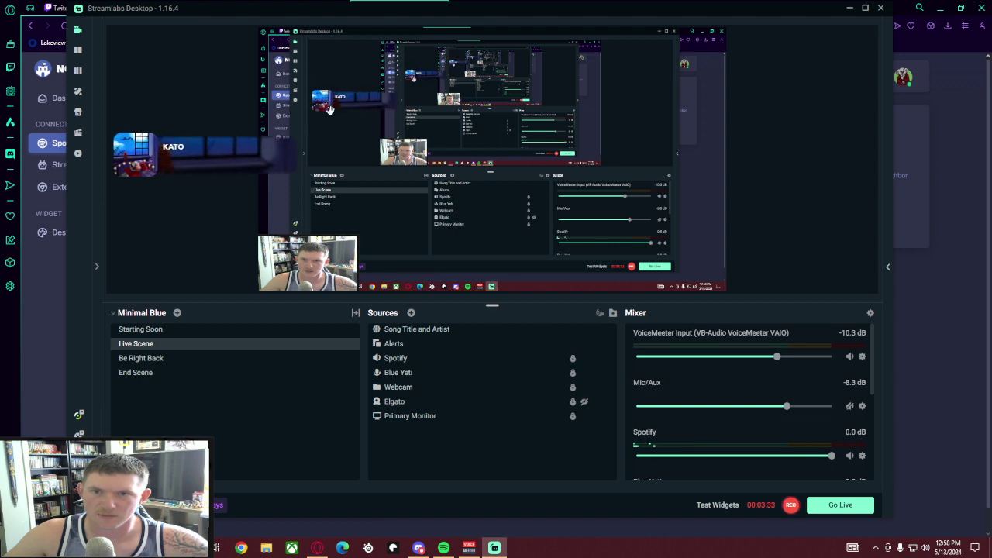
{"action": "left_click_drag", "start_coordinate": [321, 97], "coordinate": [286, 74]}
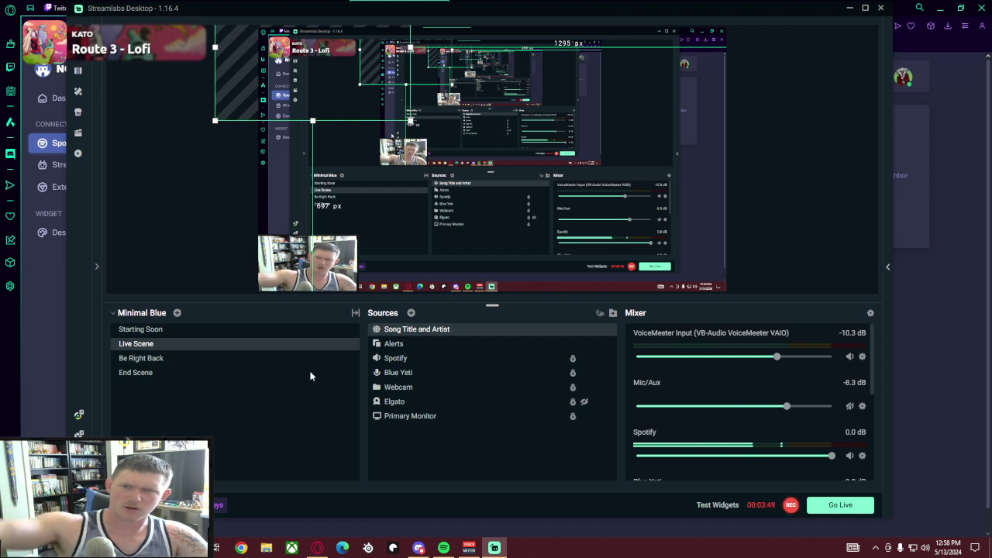
{"action": "left_click", "coordinate": [359, 194]}
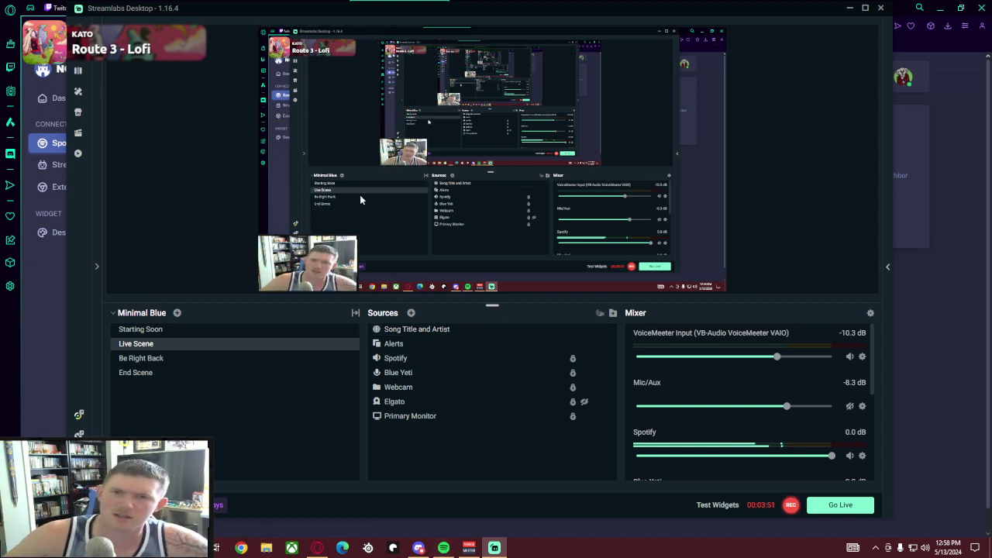